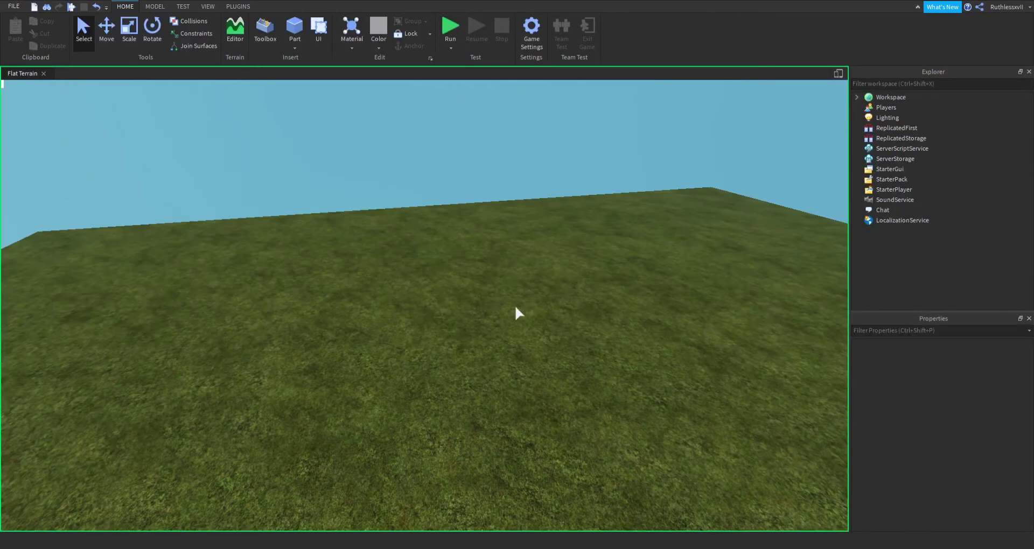
Step: Run the game and box-select the Dummy, Checkpoint1 and Checkpoint2 to reveal them
{"action": "key", "text": "F8"}
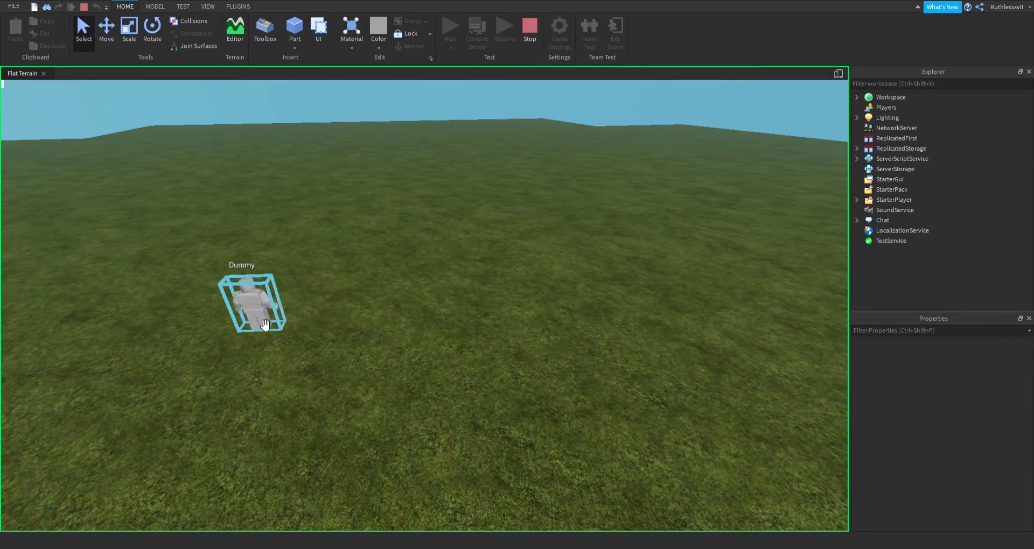
{"action": "left_click_drag", "start_coordinate": [742, 209], "coordinate": [124, 428]}
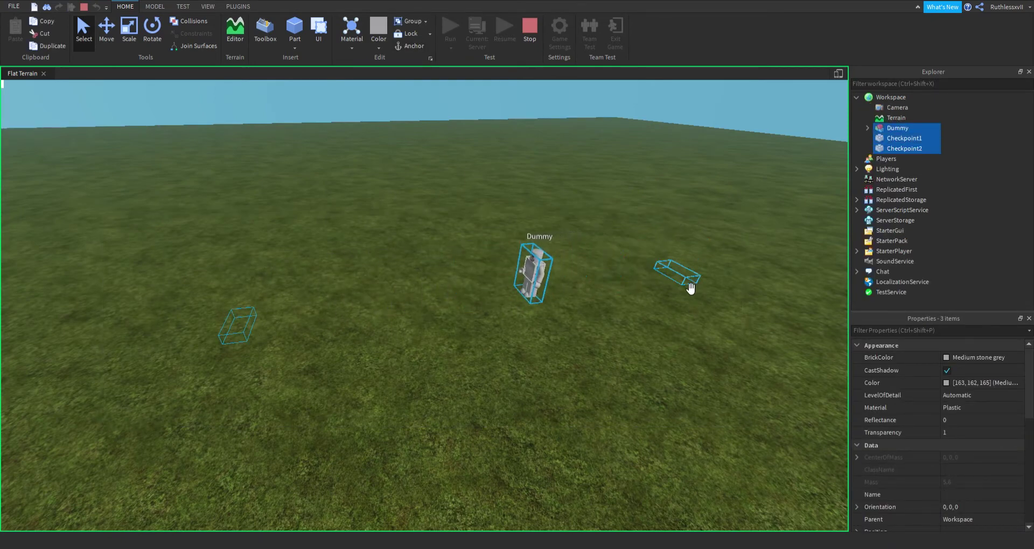
Step: Stop the Run test, collapse the Dummy in the Explorer, and start a Play Here test
{"action": "left_click", "coordinate": [486, 405]}
{"action": "left_click", "coordinate": [536, 33]}
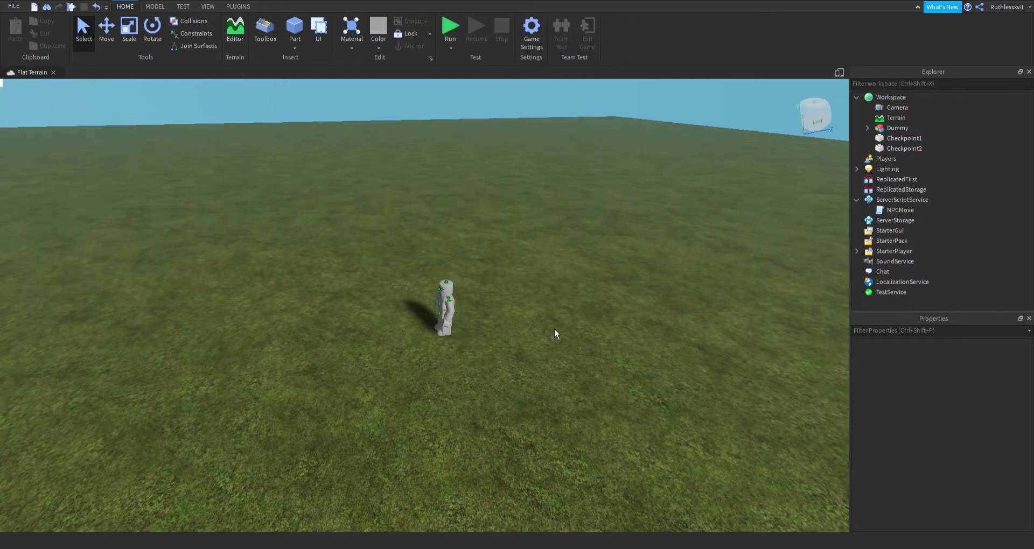
{"action": "left_click_drag", "start_coordinate": [486, 305], "coordinate": [406, 370]}
{"action": "left_click", "coordinate": [419, 387]}
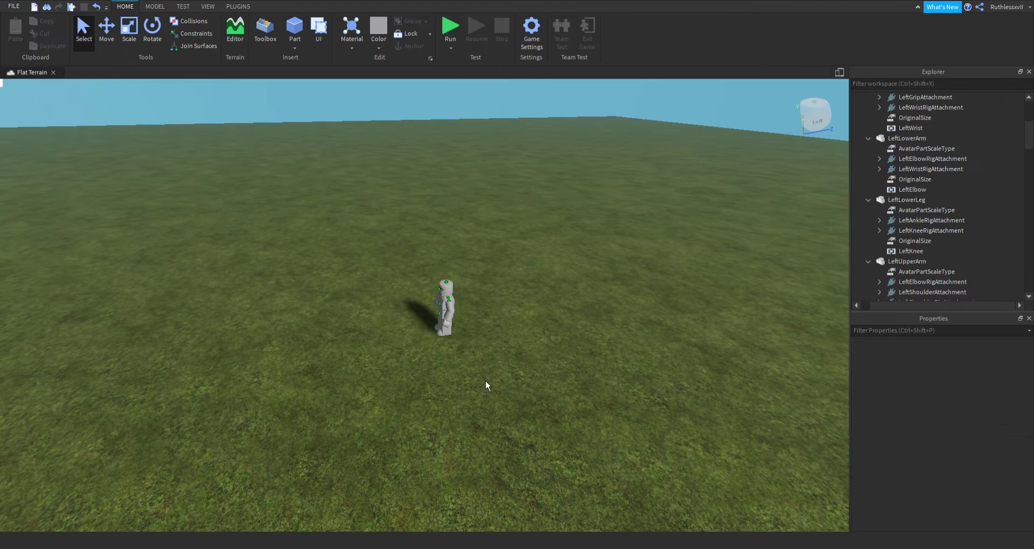
{"action": "scroll", "coordinate": [890, 176], "scroll_direction": "up", "scroll_amount": 5}
{"action": "left_click", "coordinate": [858, 128]}
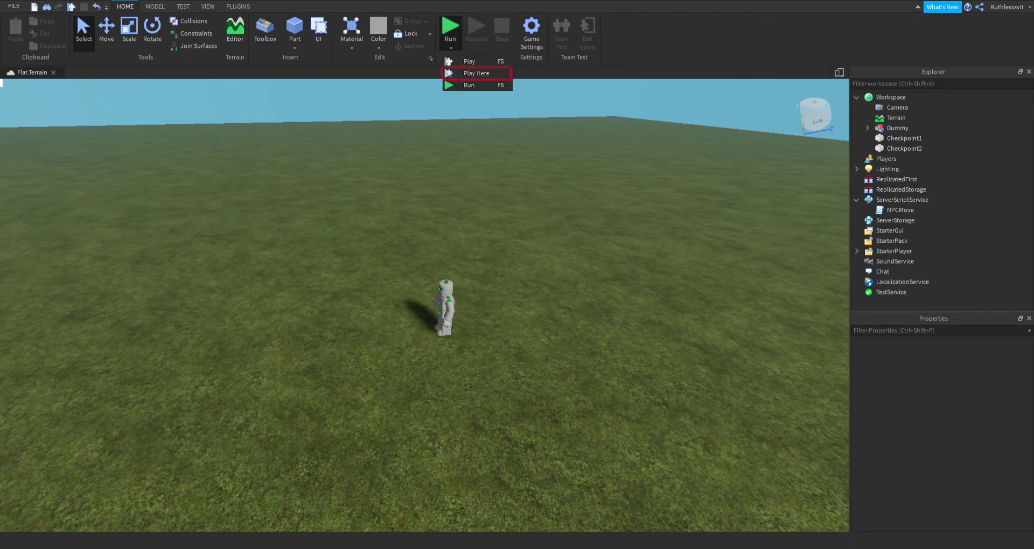
{"action": "key", "text": "F5"}
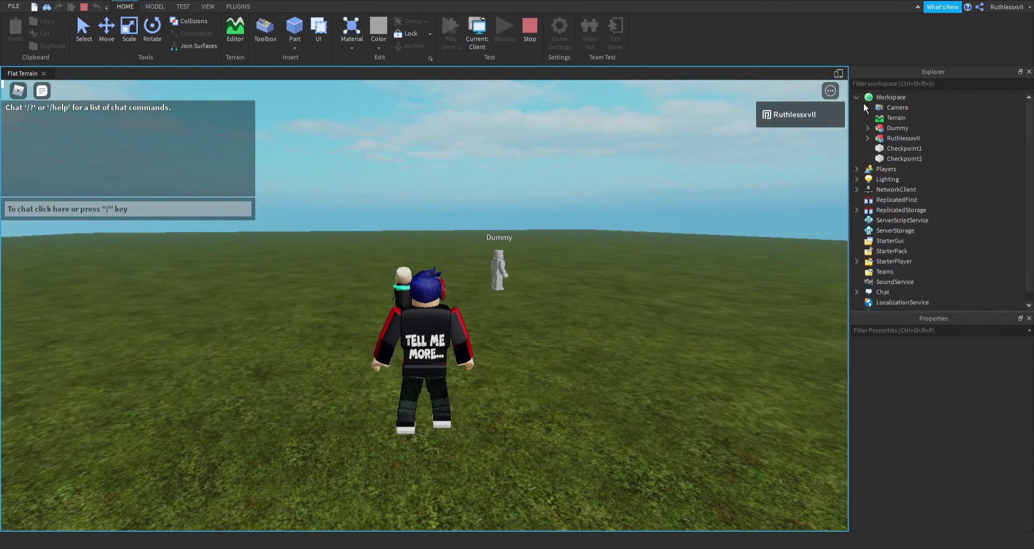
Step: Expand the avatar's Animate script and select run > RunAnim
{"action": "left_click", "coordinate": [868, 138]}
{"action": "left_click", "coordinate": [903, 230]}
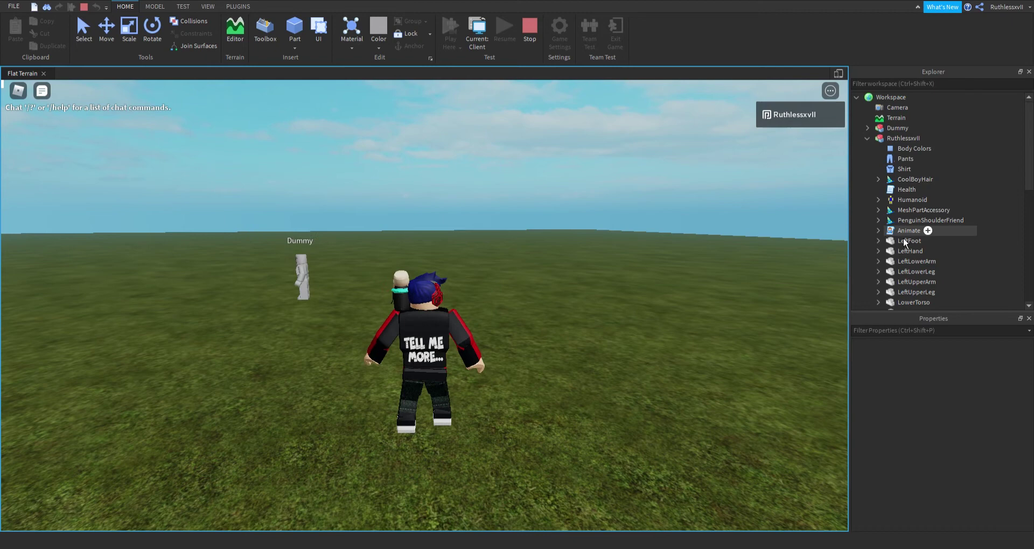
{"action": "left_click", "coordinate": [878, 230]}
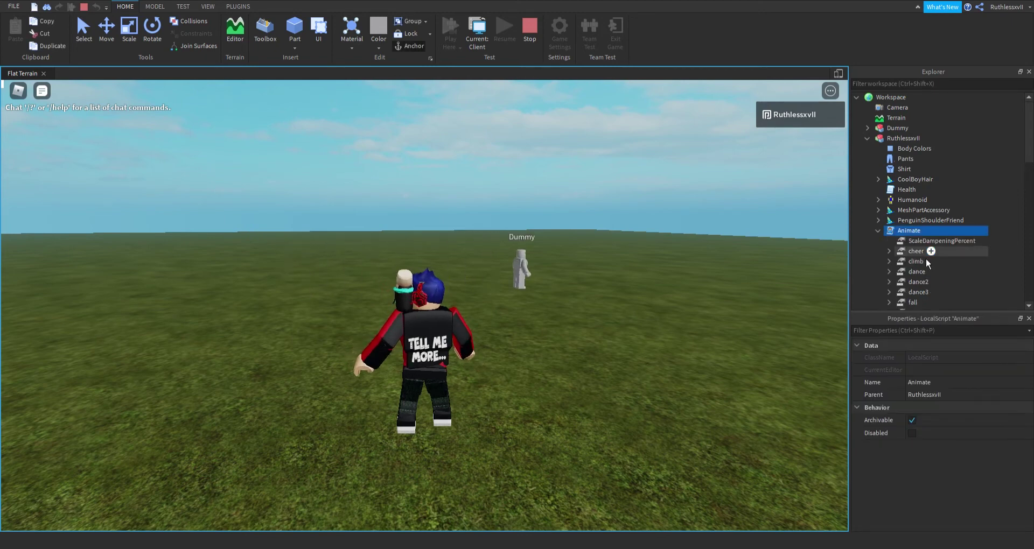
{"action": "scroll", "coordinate": [920, 260], "scroll_direction": "down", "scroll_amount": 5}
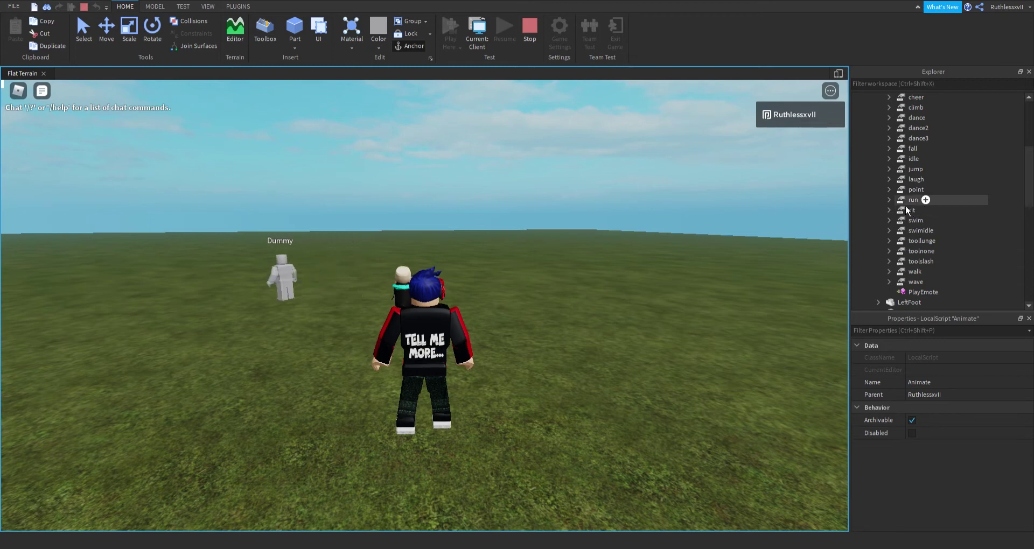
{"action": "left_click", "coordinate": [890, 200]}
{"action": "left_click", "coordinate": [926, 210]}
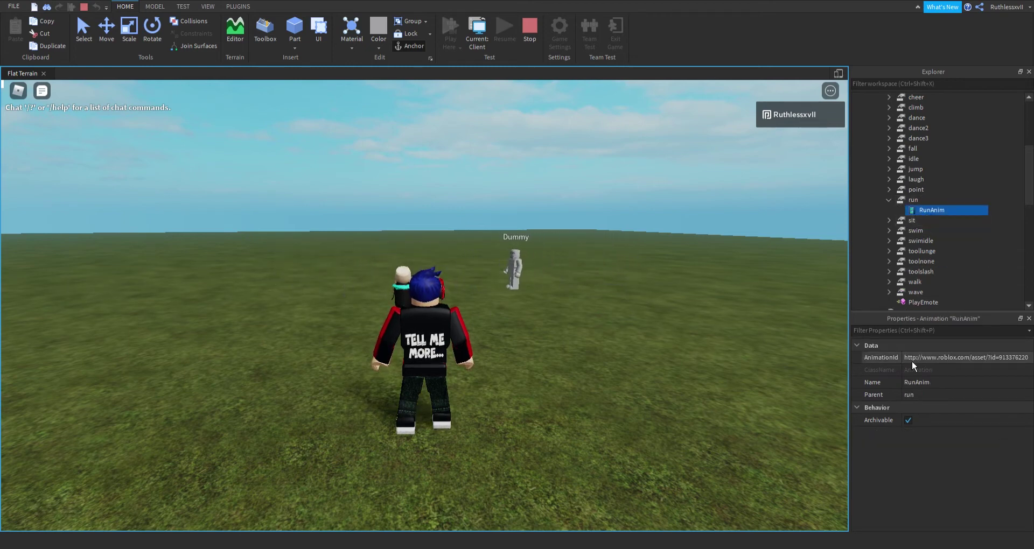
Step: Copy the RunAnim AnimationId URL and stop the play test
{"action": "left_click", "coordinate": [932, 364]}
{"action": "right_click", "coordinate": [932, 363]}
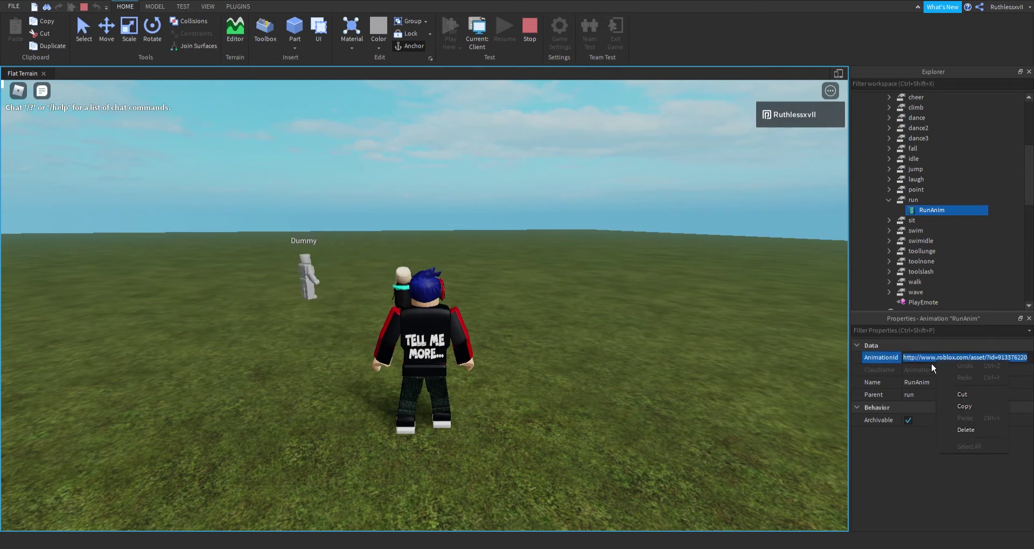
{"action": "left_click", "coordinate": [966, 407]}
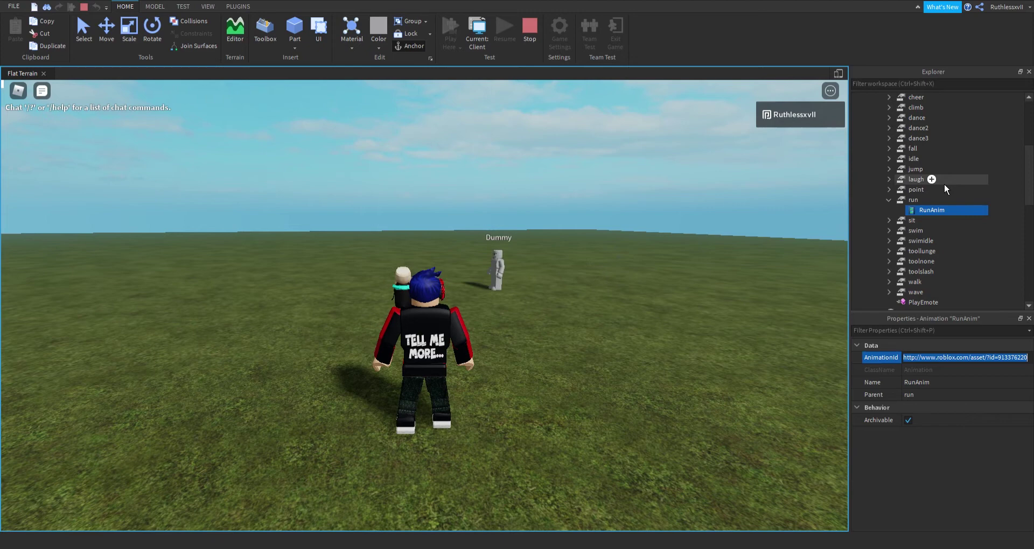
{"action": "left_click", "coordinate": [536, 31]}
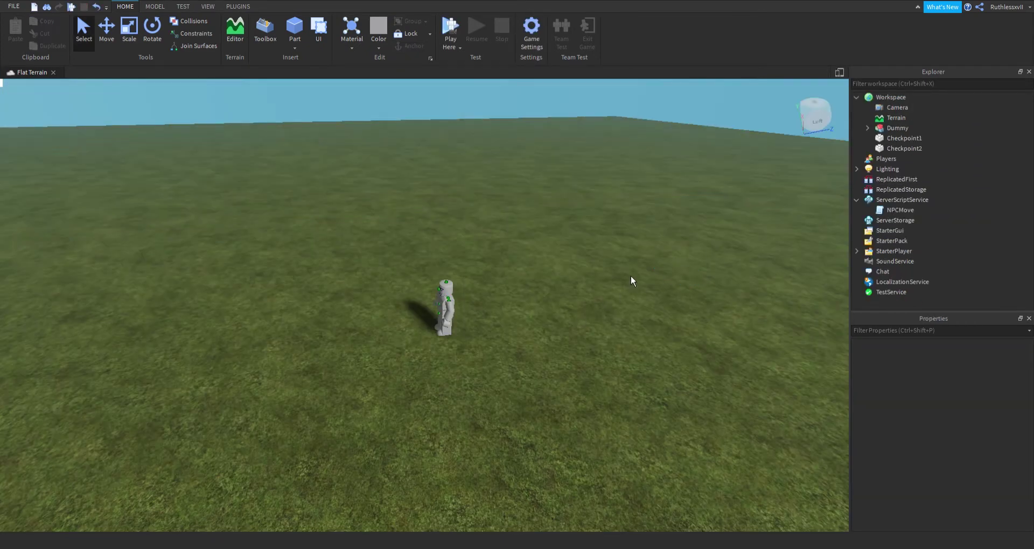
Step: Insert a Script into the Dummy and delete its default Hello world code
{"action": "left_click", "coordinate": [917, 128]}
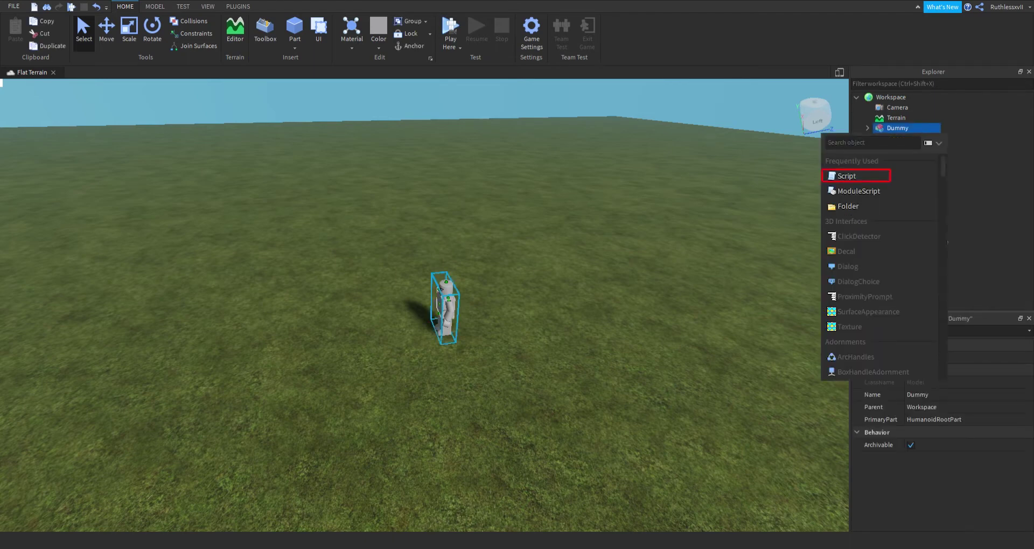
{"action": "left_click", "coordinate": [846, 176]}
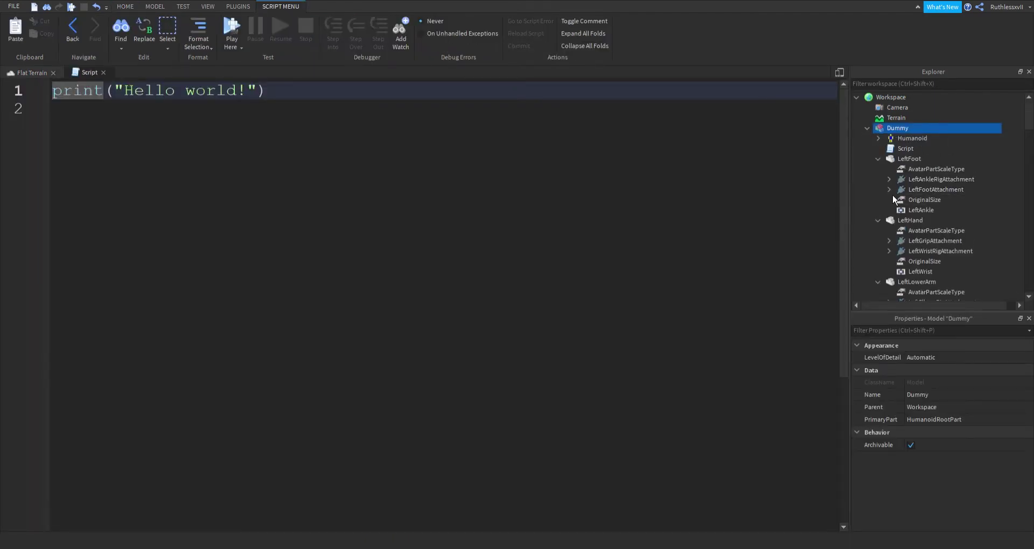
{"action": "key", "text": "ctrl+a"}
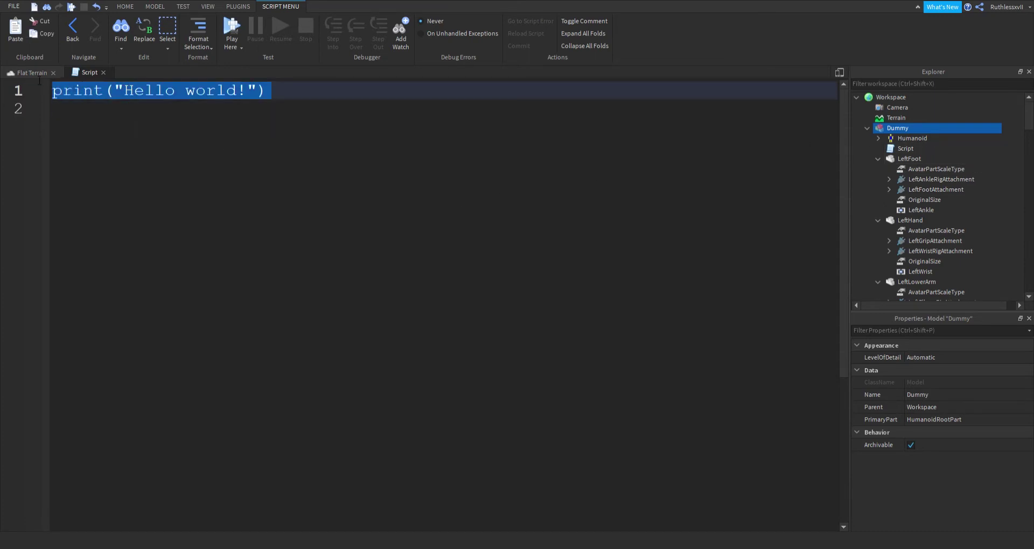
{"action": "key", "text": "BackSpace"}
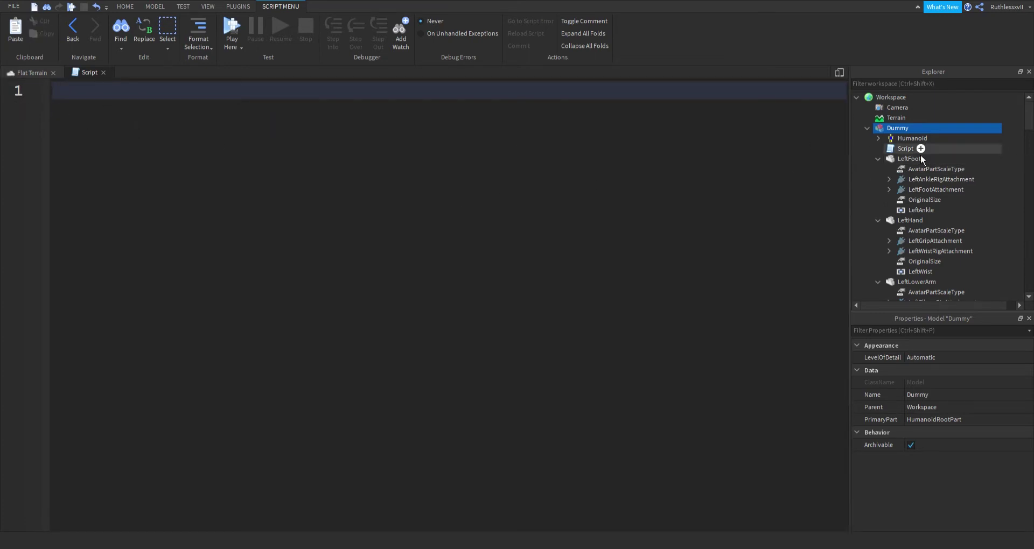
Step: Add an Animation to the Dummy's Script and paste the copied run URL as its AnimationId
{"action": "left_click", "coordinate": [921, 149]}
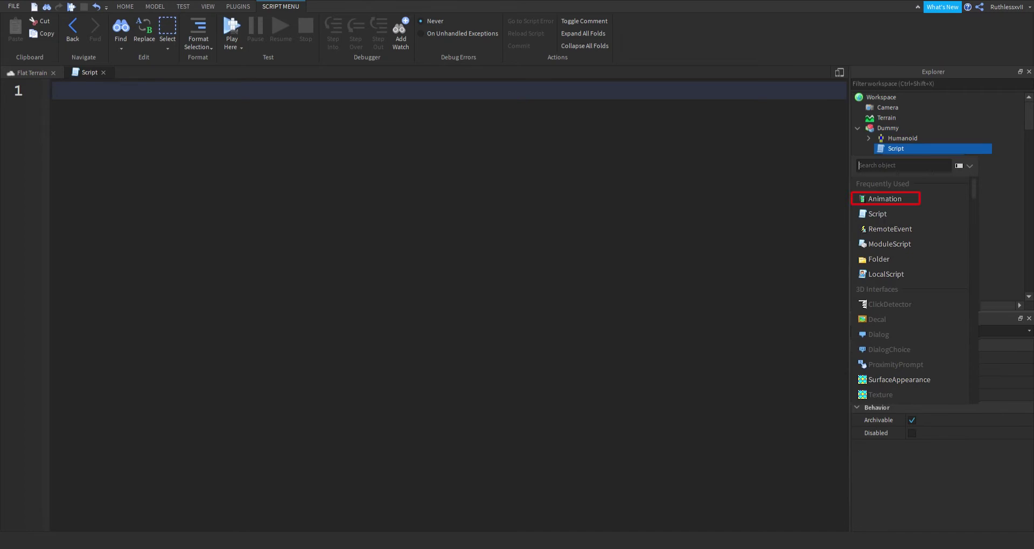
{"action": "left_click", "coordinate": [886, 199]}
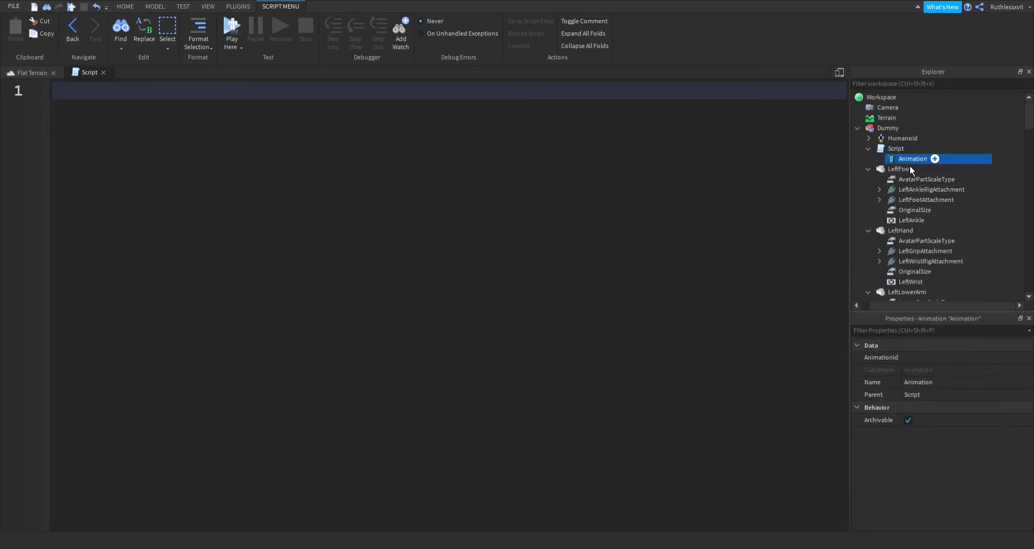
{"action": "left_click", "coordinate": [916, 359]}
{"action": "right_click", "coordinate": [916, 362]}
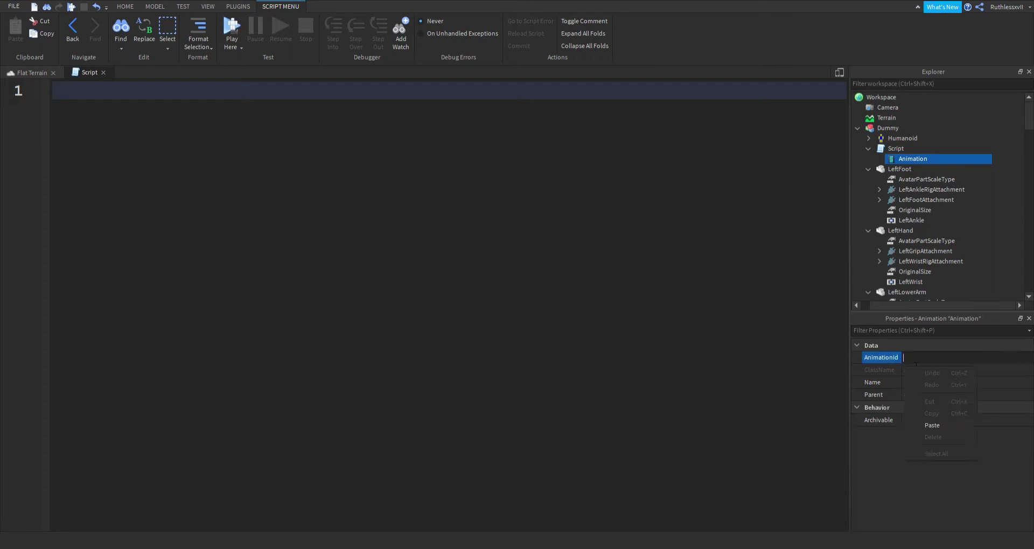
{"action": "left_click", "coordinate": [932, 426]}
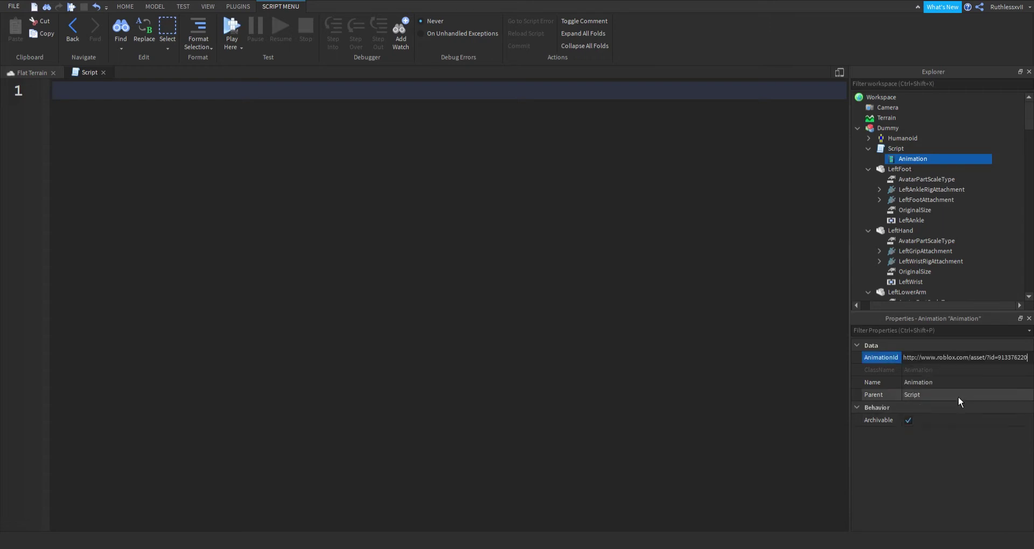
{"action": "left_click", "coordinate": [908, 150]}
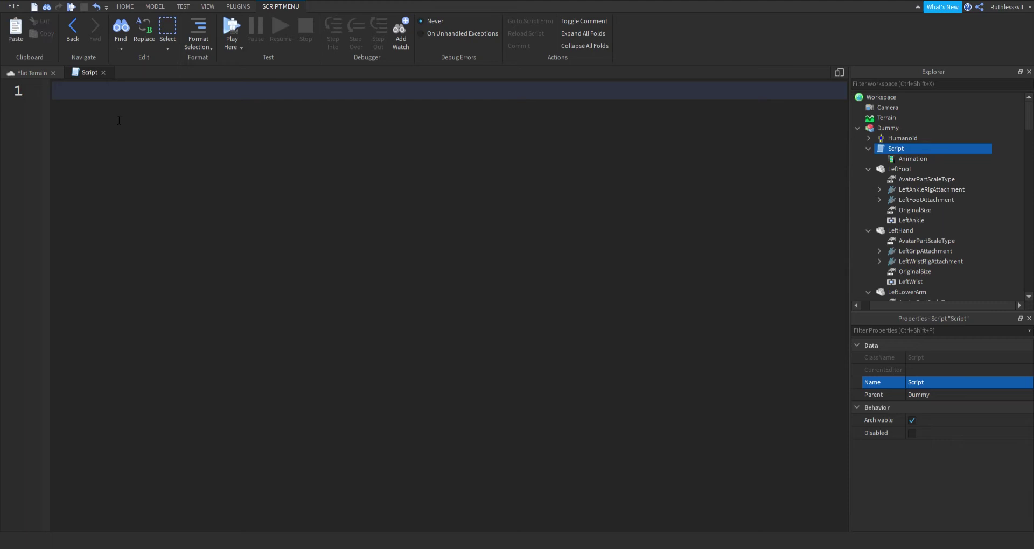
Step: Paste the animation-playing code into the Script and run the game to watch the Dummy run
{"action": "key", "text": "ctrl+v"}
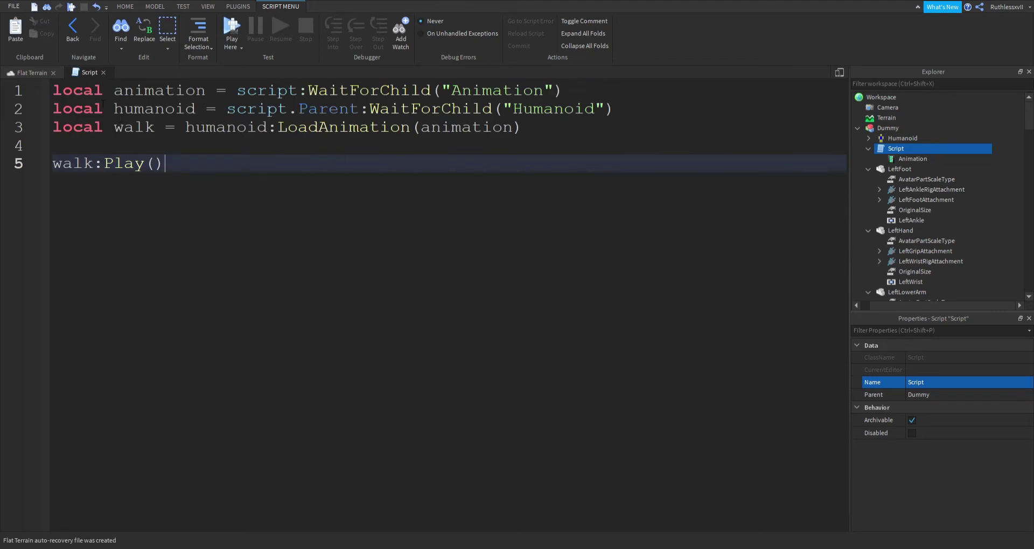
{"action": "left_click", "coordinate": [250, 91]}
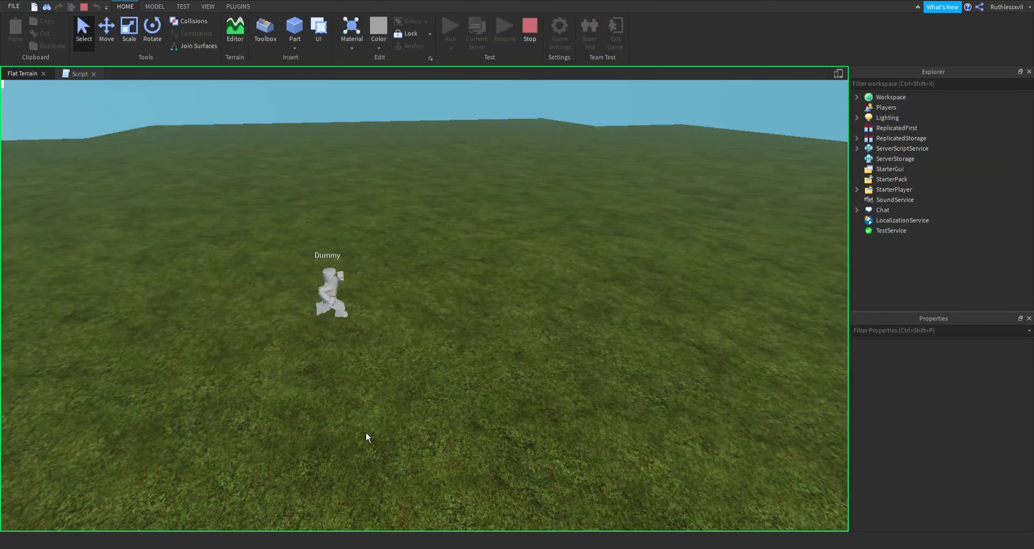
{"action": "left_click_drag", "start_coordinate": [700, 215], "coordinate": [218, 396]}
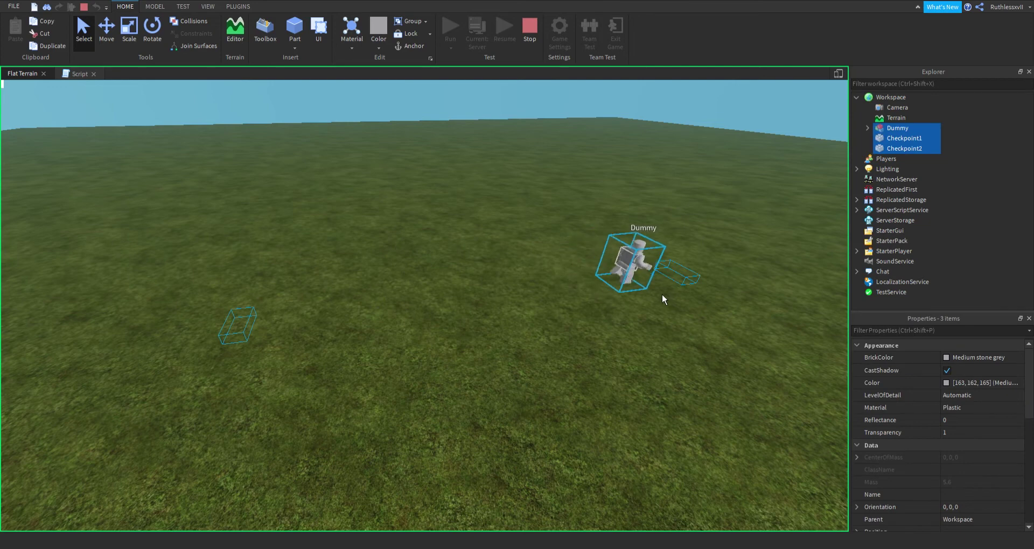
{"action": "left_click", "coordinate": [409, 380]}
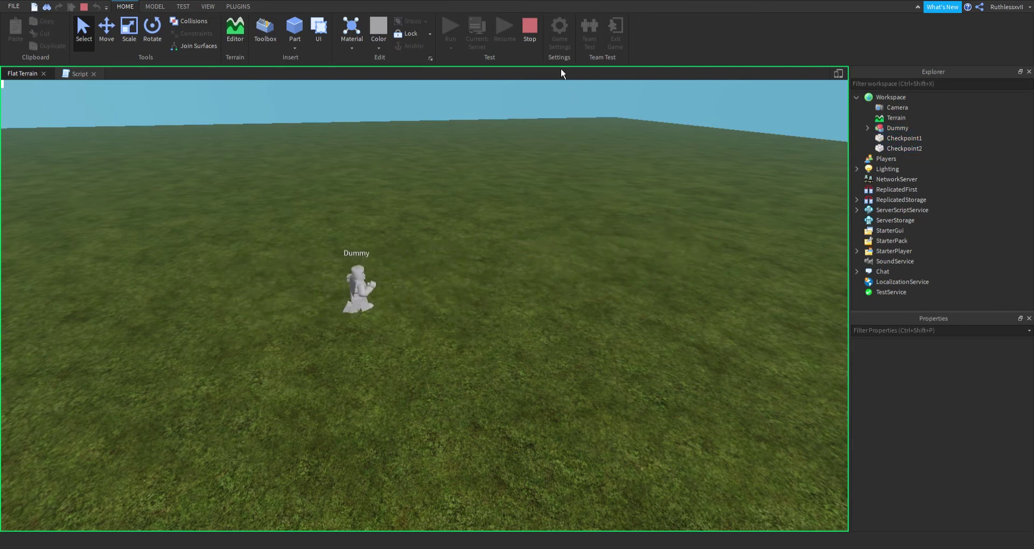
Step: Stop the test and insert a Shirt and a Pants object into the Dummy
{"action": "key", "text": "shift+F5"}
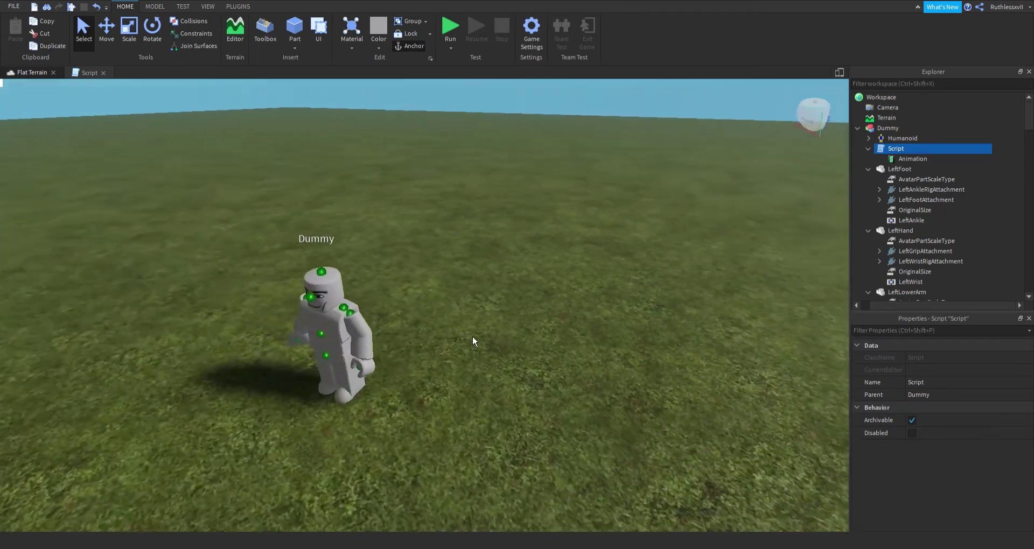
{"action": "right_click_drag", "start_coordinate": [473, 335], "coordinate": [463, 324]}
{"action": "scroll", "coordinate": [418, 307], "scroll_direction": "up", "scroll_amount": 2}
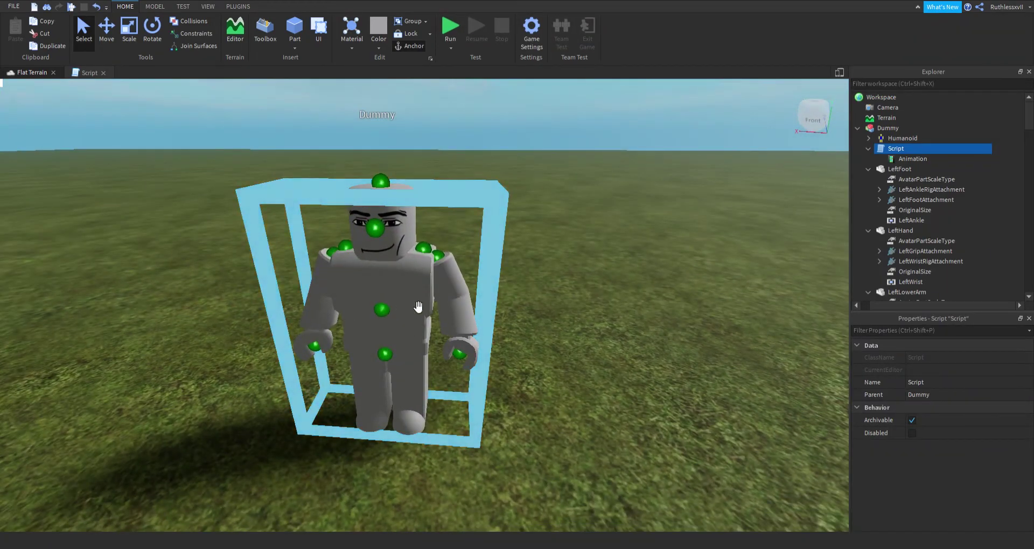
{"action": "left_click", "coordinate": [859, 129]}
{"action": "left_click", "coordinate": [916, 128]}
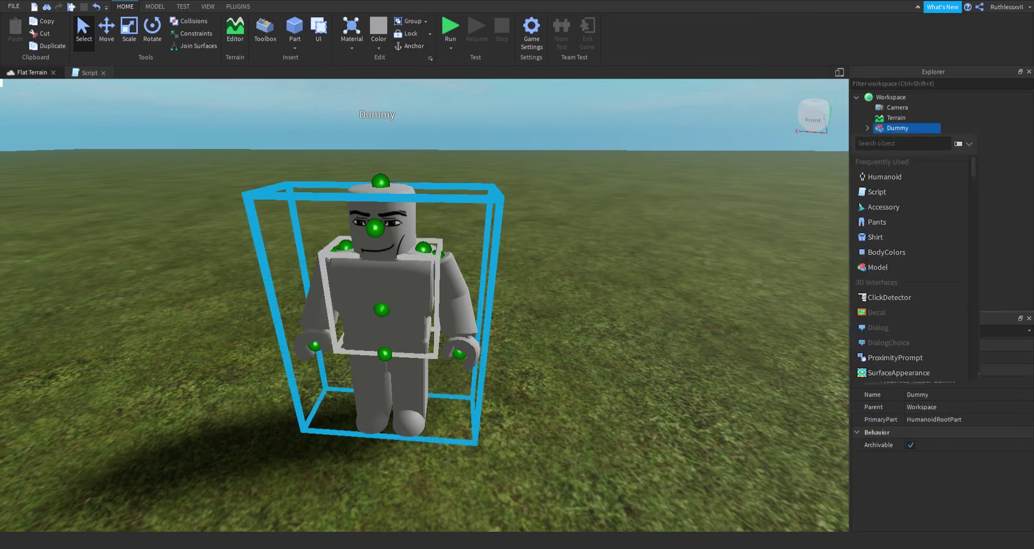
{"action": "left_click", "coordinate": [875, 237]}
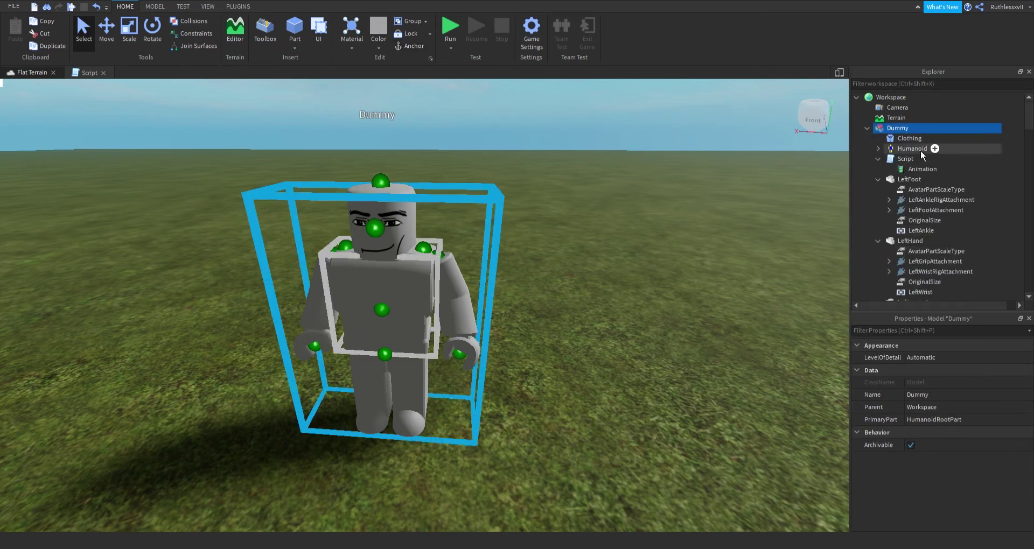
{"action": "left_click", "coordinate": [916, 128]}
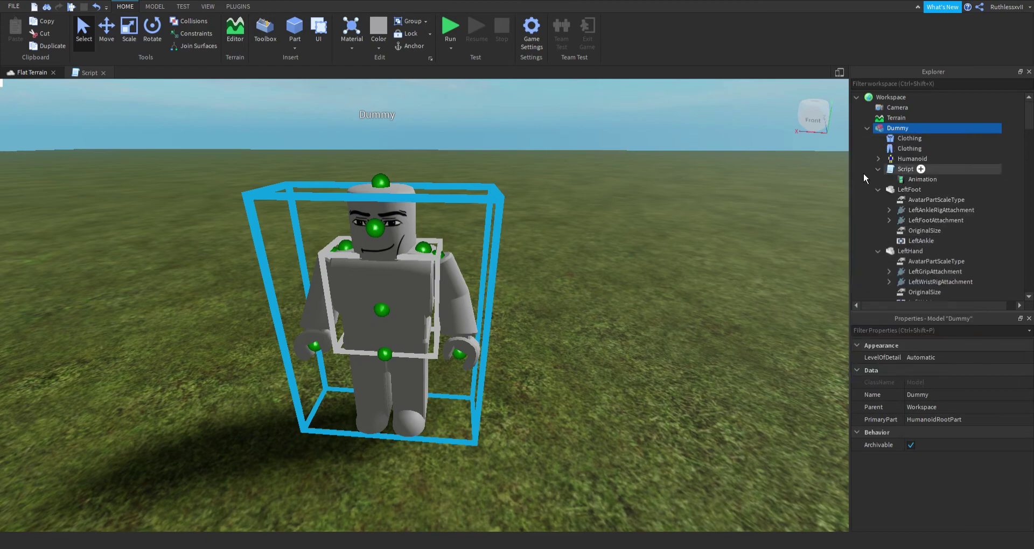
{"action": "scroll", "coordinate": [722, 248], "scroll_direction": "down", "scroll_amount": 5}
{"action": "right_click_drag", "start_coordinate": [722, 248], "coordinate": [502, 141]}
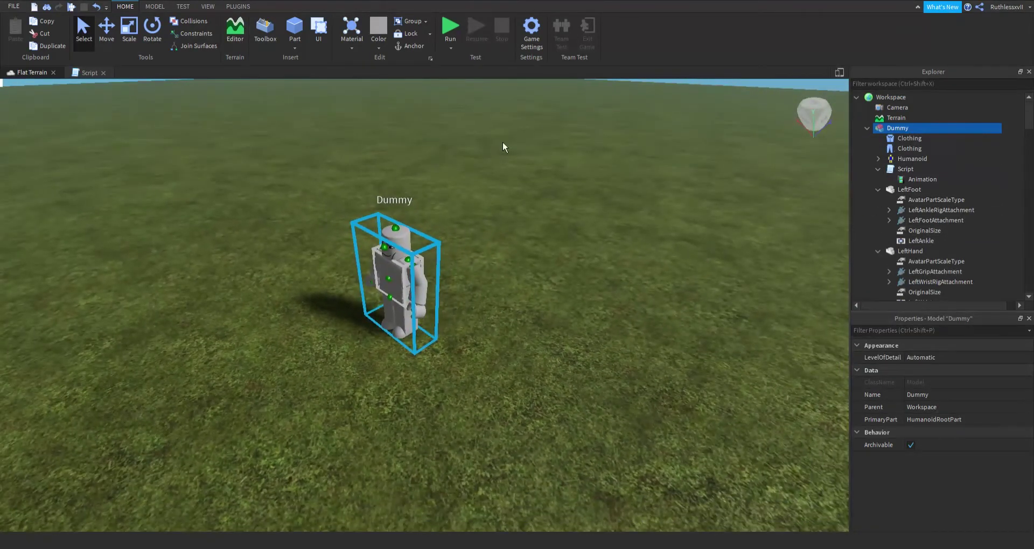
Step: Start a play test and expand the player character under Workspace
{"action": "key", "text": "F5"}
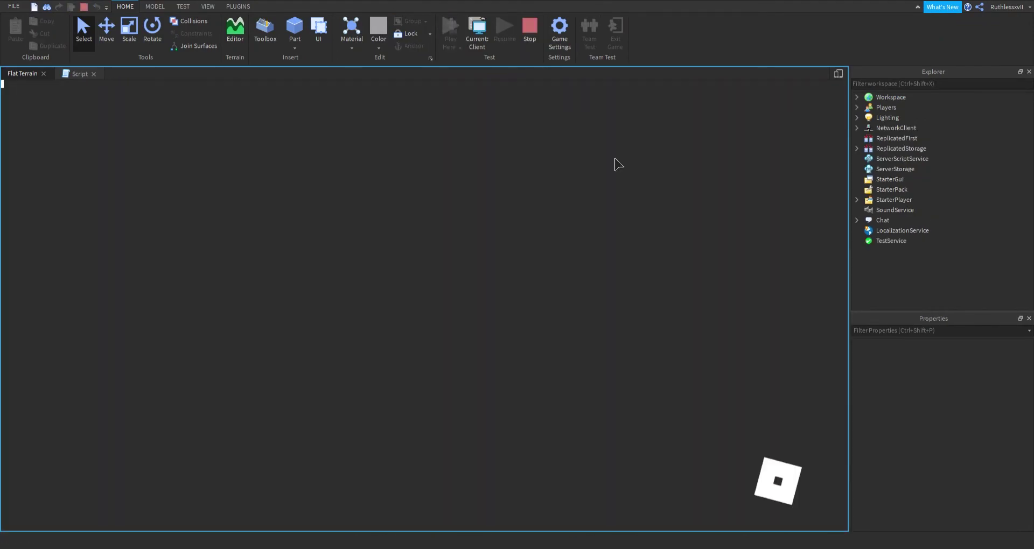
{"action": "key", "text": "s"}
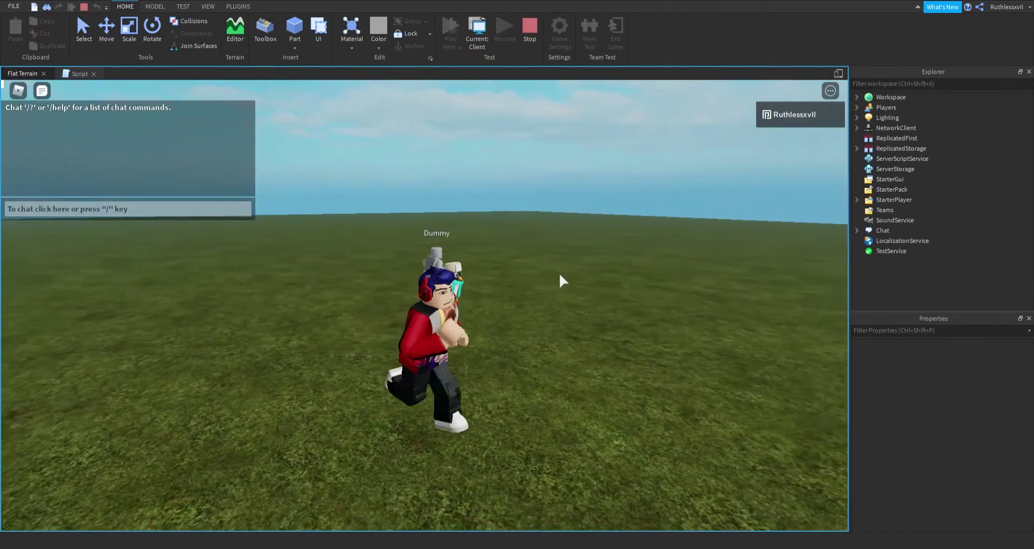
{"action": "left_click", "coordinate": [560, 272]}
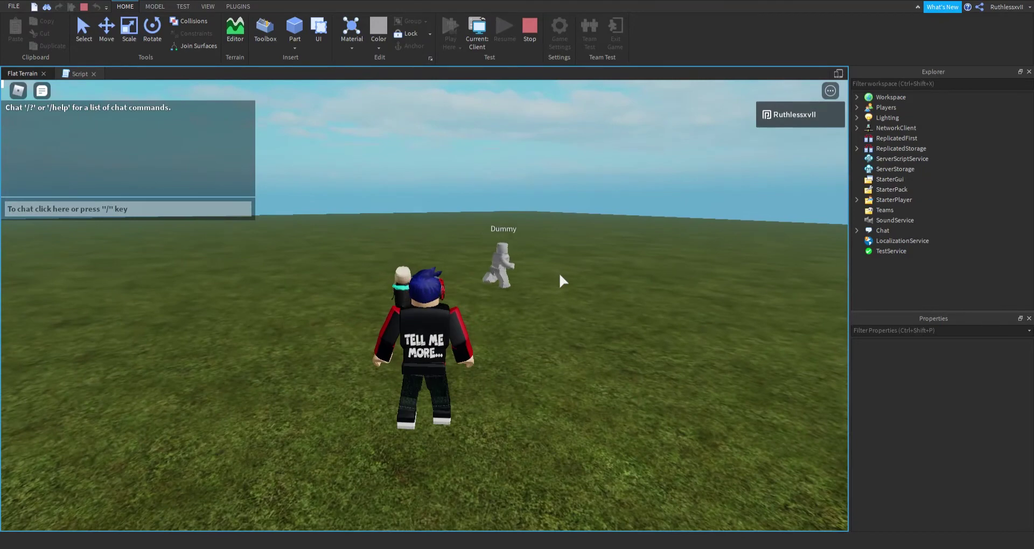
{"action": "left_click", "coordinate": [857, 97]}
{"action": "left_click", "coordinate": [867, 139]}
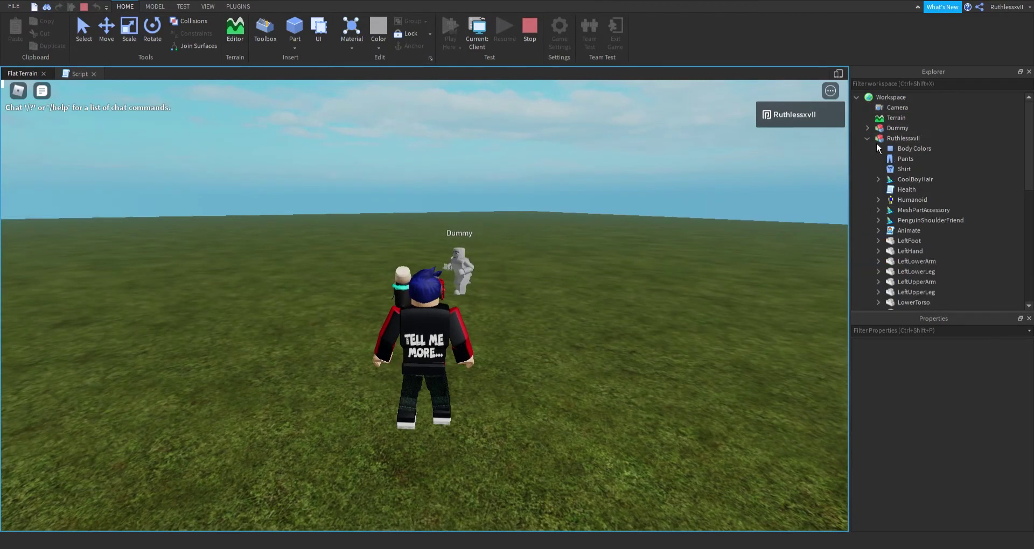
Step: Copy the ShirtTemplate URL from the avatar's Shirt
{"action": "mouse_move", "coordinate": [913, 165]}
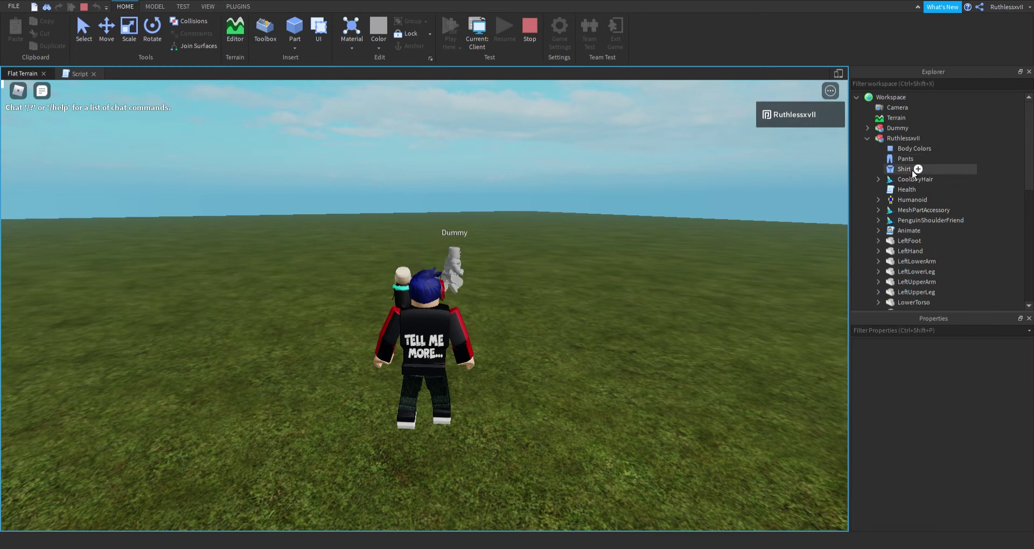
{"action": "left_click", "coordinate": [913, 169]}
{"action": "left_click", "coordinate": [959, 370]}
{"action": "right_click", "coordinate": [939, 370]}
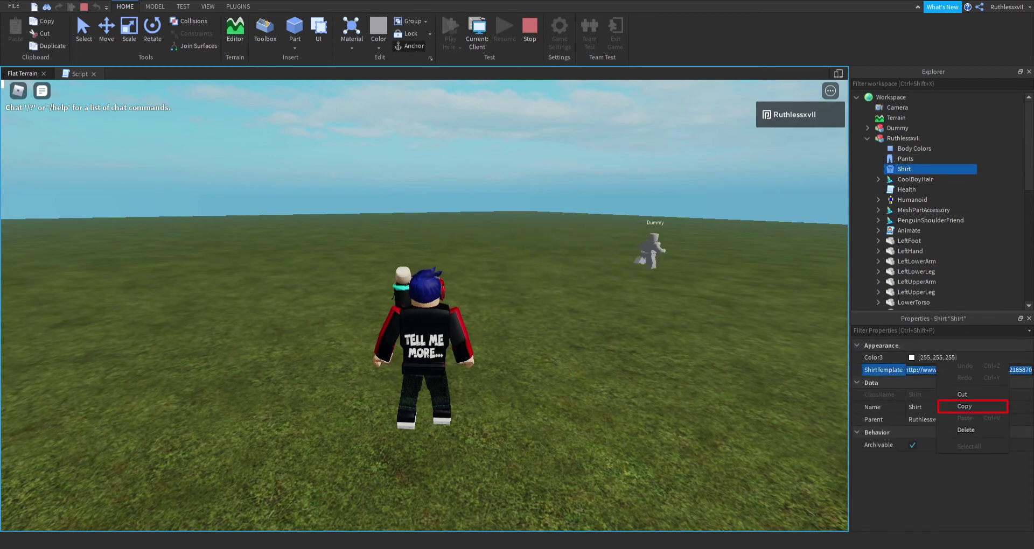
{"action": "left_click", "coordinate": [967, 407]}
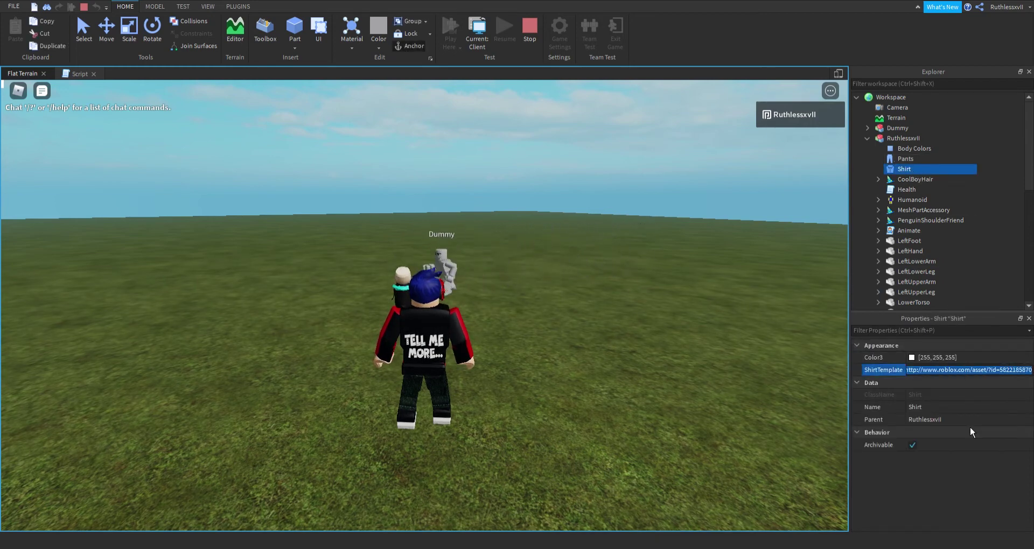
Step: Copy the PantsTemplate URL from the avatar's Pants
{"action": "left_click", "coordinate": [910, 161]}
{"action": "left_click", "coordinate": [920, 370]}
{"action": "right_click", "coordinate": [926, 372]}
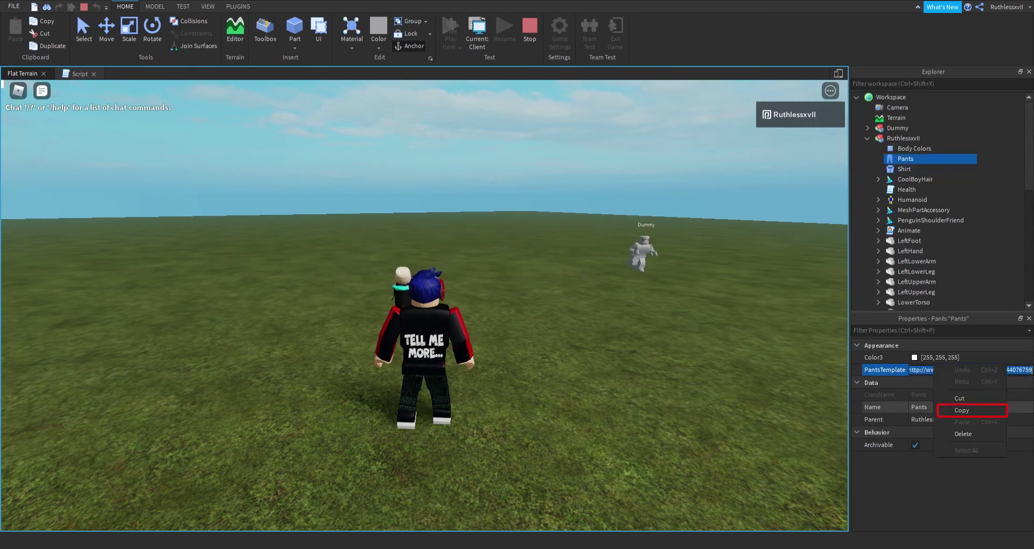
{"action": "left_click", "coordinate": [962, 411]}
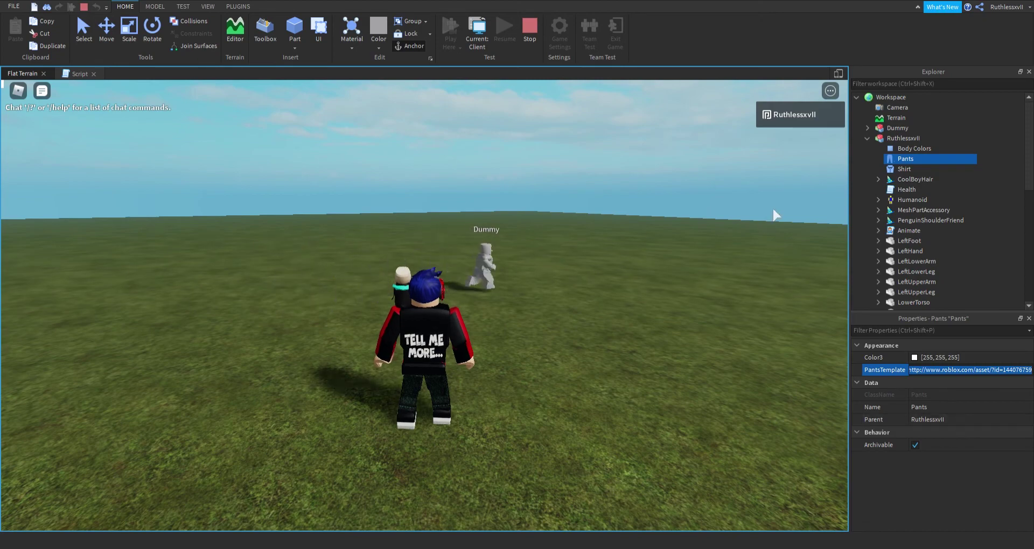
Step: Stop the test and paste the copied shirt URL into the Dummy's ShirtTemplate
{"action": "left_click", "coordinate": [532, 26]}
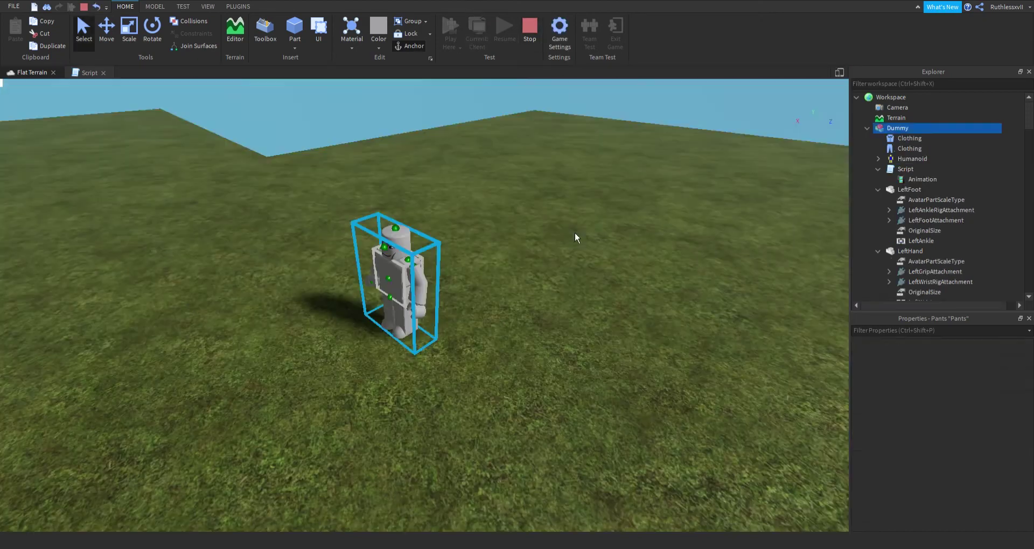
{"action": "key", "text": "f"}
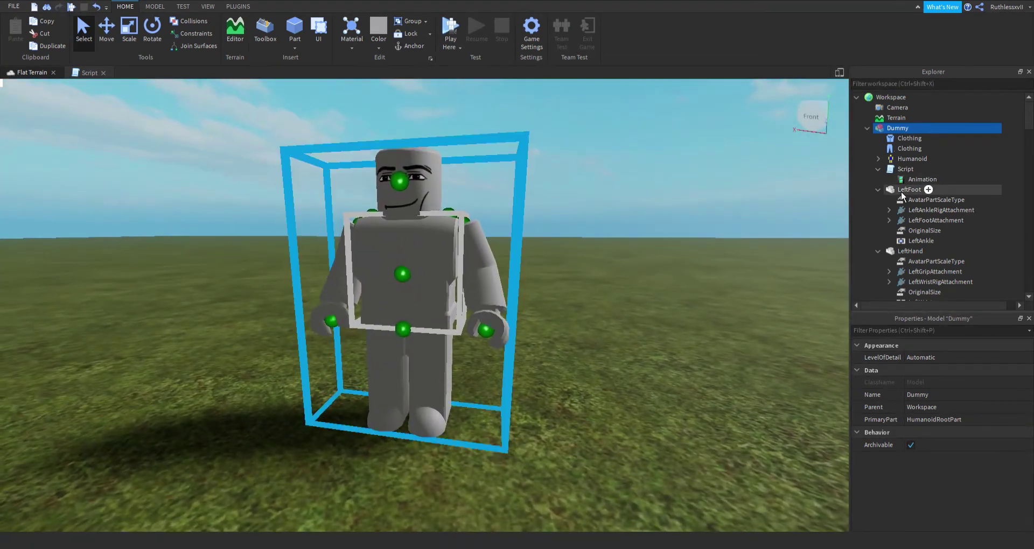
{"action": "left_click", "coordinate": [914, 141]}
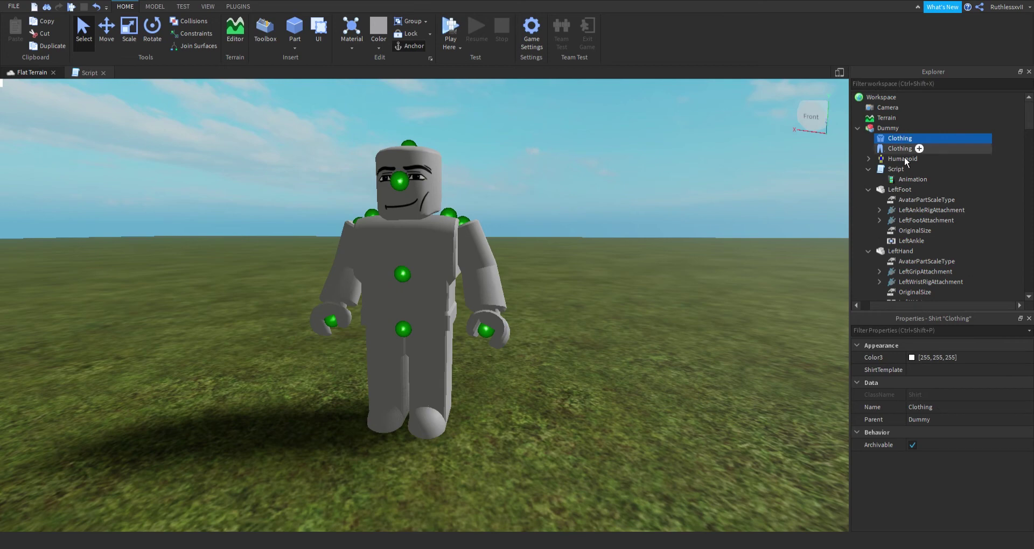
{"action": "left_click", "coordinate": [933, 372]}
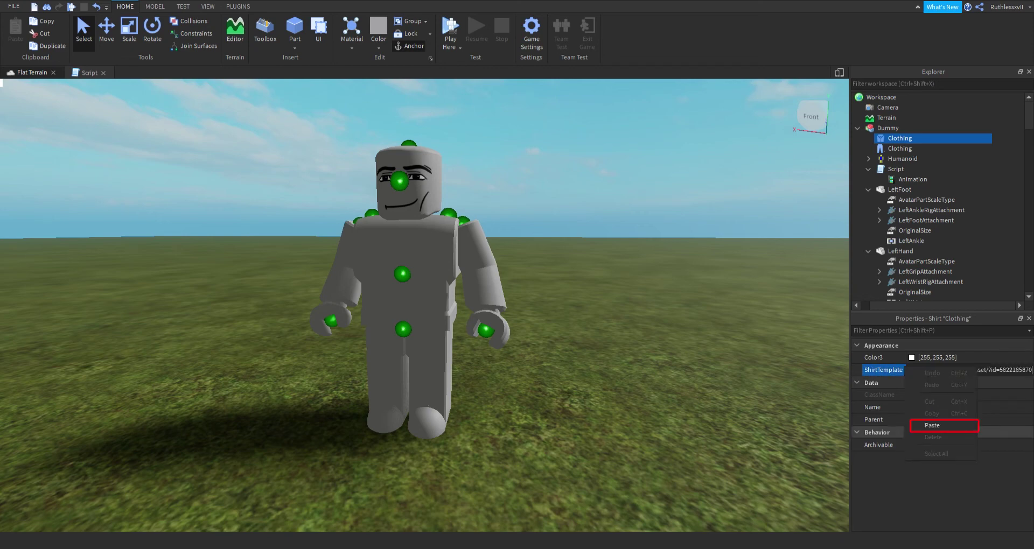
{"action": "left_click", "coordinate": [949, 426]}
{"action": "key", "text": "Return"}
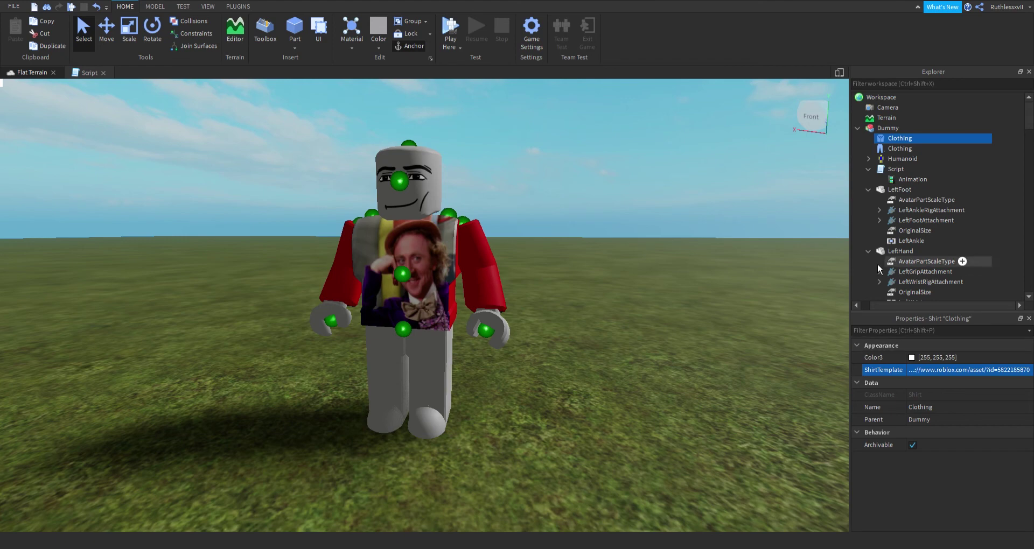
Step: Paste the copied pants URL into the Dummy's PantsTemplate
{"action": "left_click", "coordinate": [899, 150]}
{"action": "left_click", "coordinate": [916, 371]}
{"action": "right_click", "coordinate": [908, 369]}
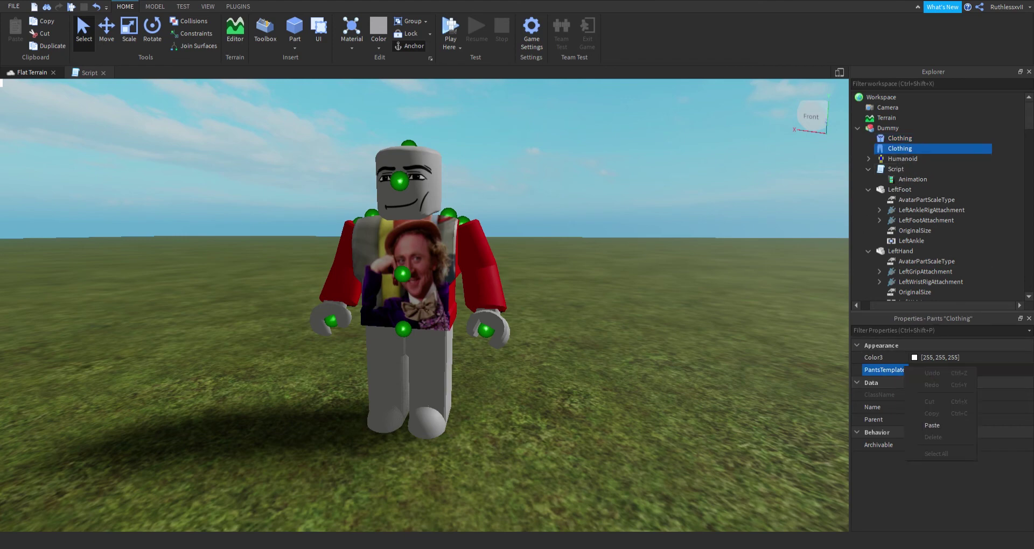
{"action": "left_click", "coordinate": [938, 425]}
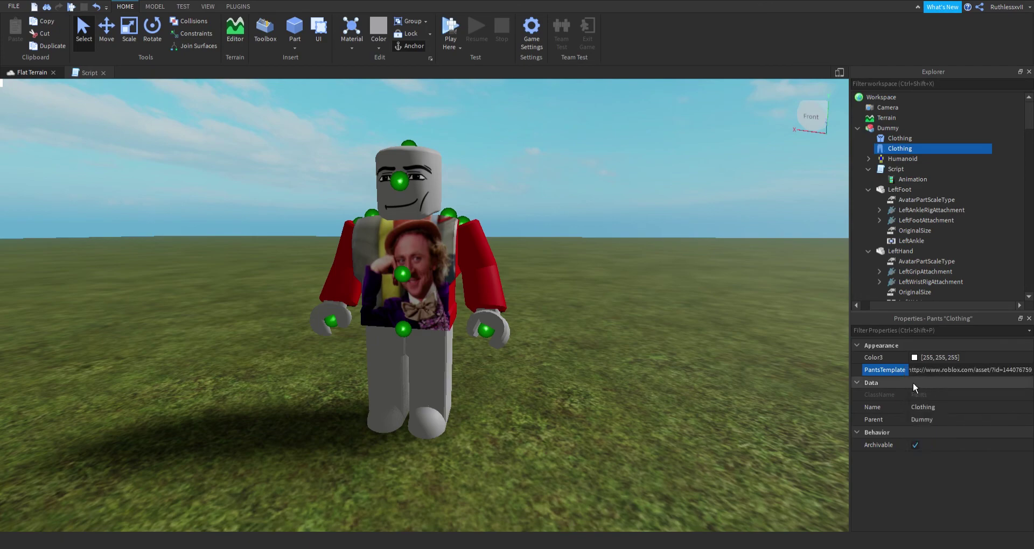
{"action": "key", "text": "Return"}
{"action": "scroll", "coordinate": [519, 393], "scroll_direction": "down", "scroll_amount": 10}
{"action": "right_click_drag", "start_coordinate": [519, 393], "coordinate": [519, 392]}
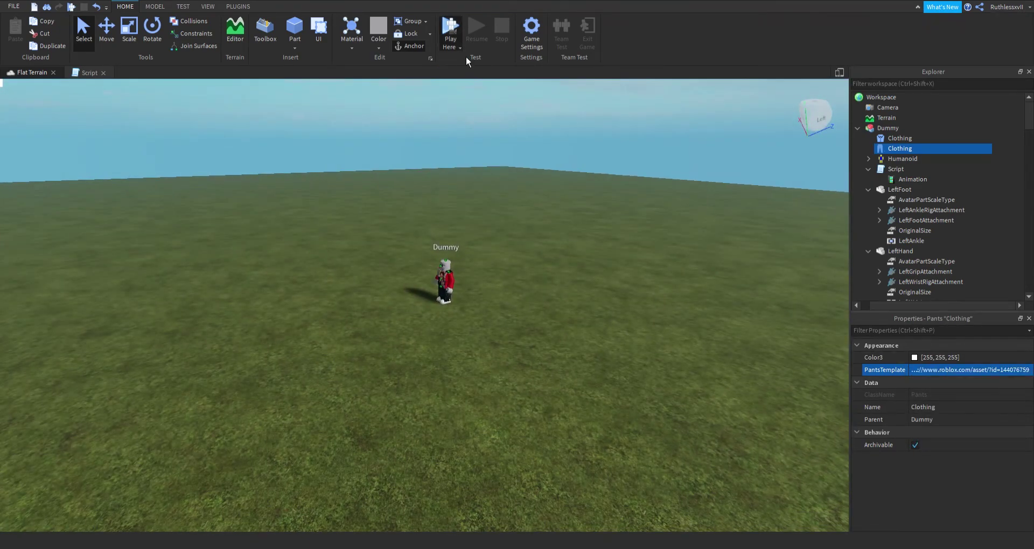
Step: Start a play test to watch the dressed Dummy walk
{"action": "key", "text": "F5"}
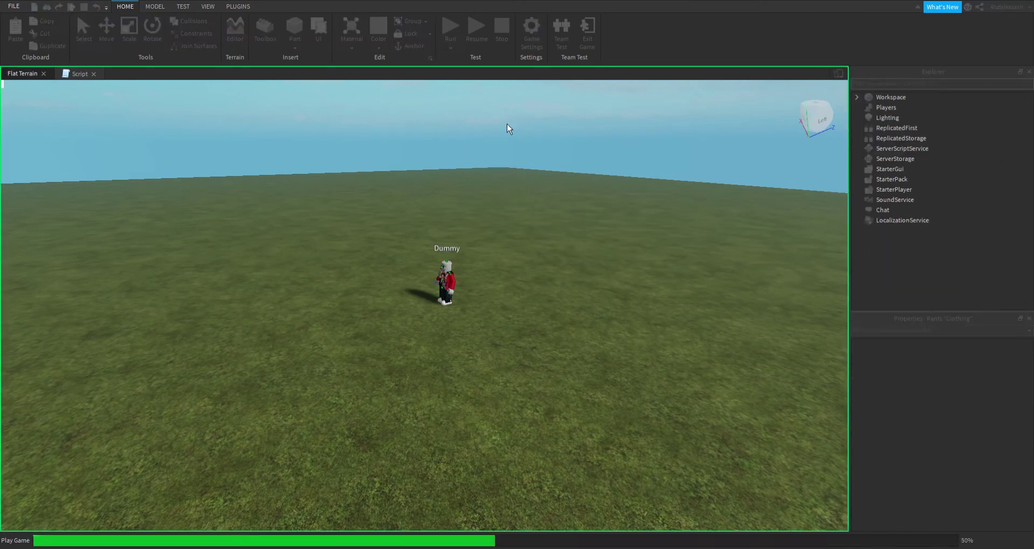